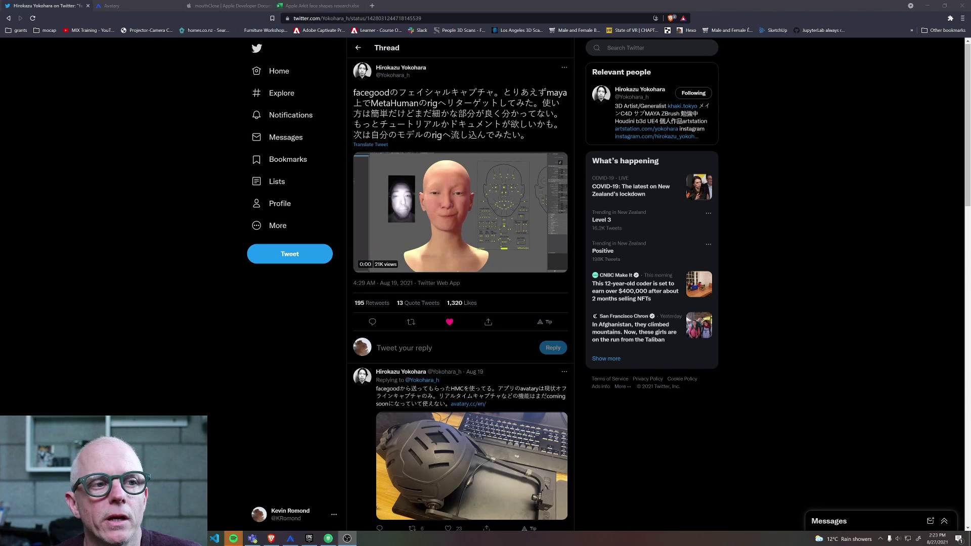
# Look over the Avatary website's overview of rigging, muscle simulation, offline capture and real-time facial capture tools.
pyautogui.click(121, 7)
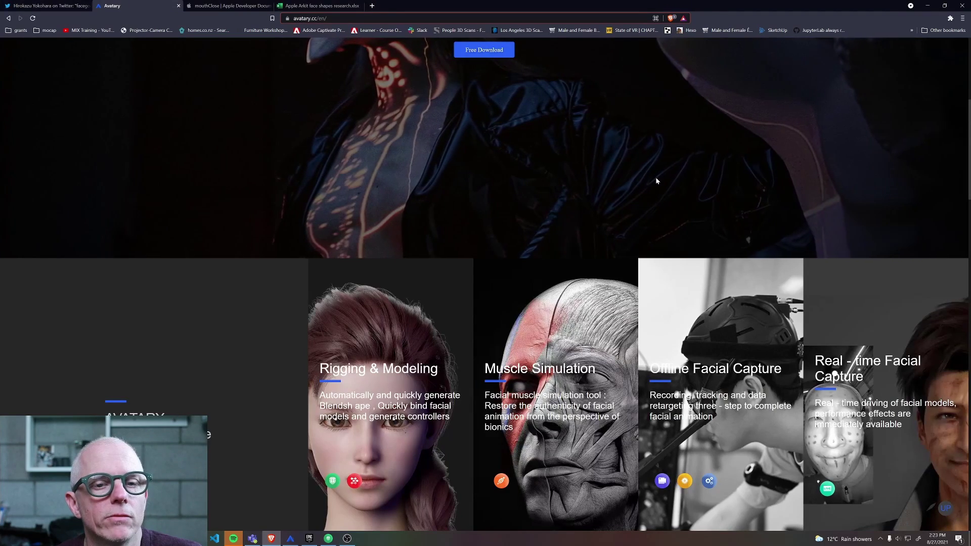
pyautogui.scroll(3, 656, 177)
pyautogui.scroll(-4, 652, 184)
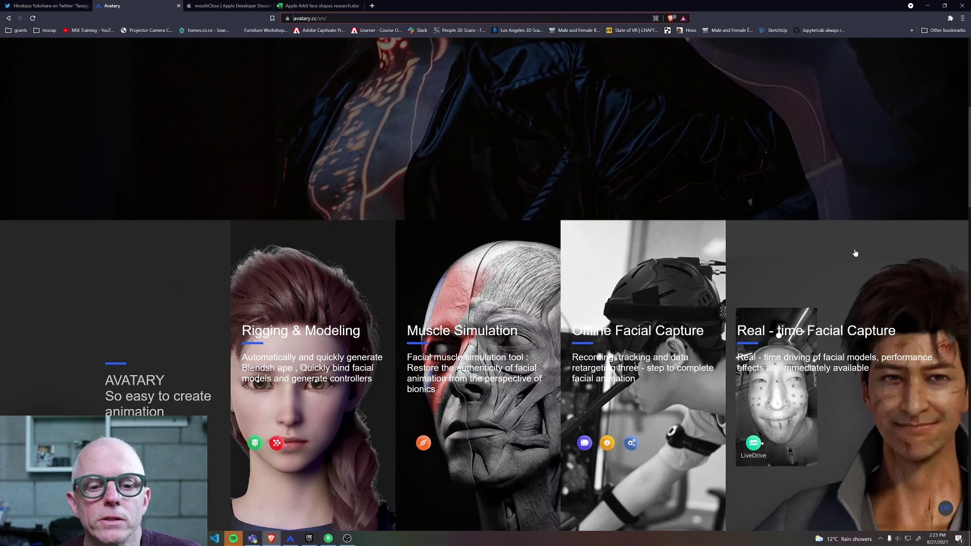
pyautogui.scroll(3, 513, 125)
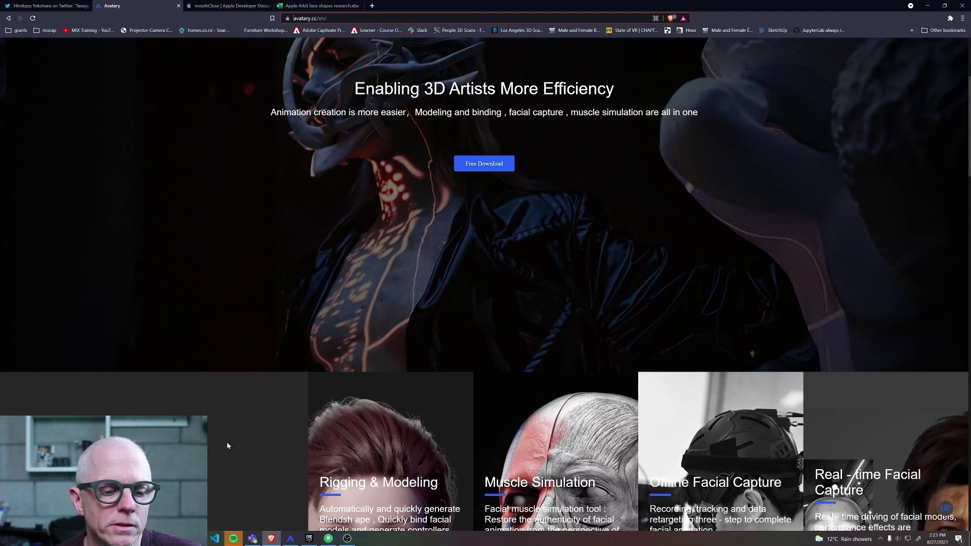
# Switch to the Avatary launcher, try to open the Rigger tool and dismiss the notification.
pyautogui.click(288, 542)
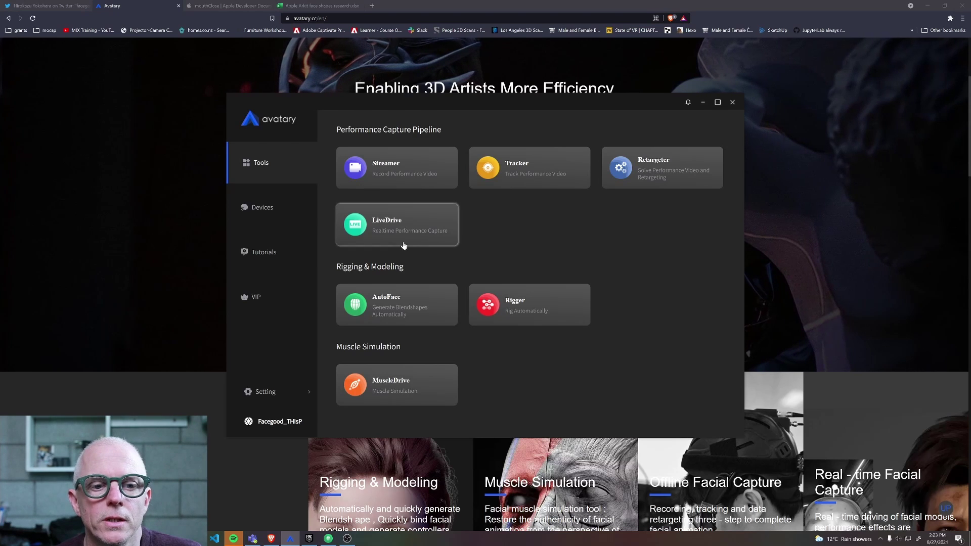
pyautogui.click(550, 312)
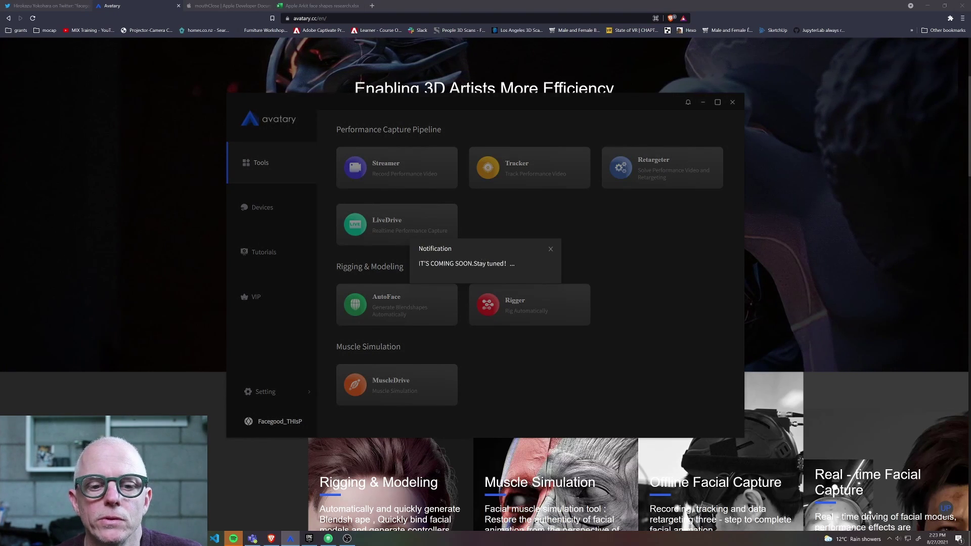
pyautogui.click(551, 252)
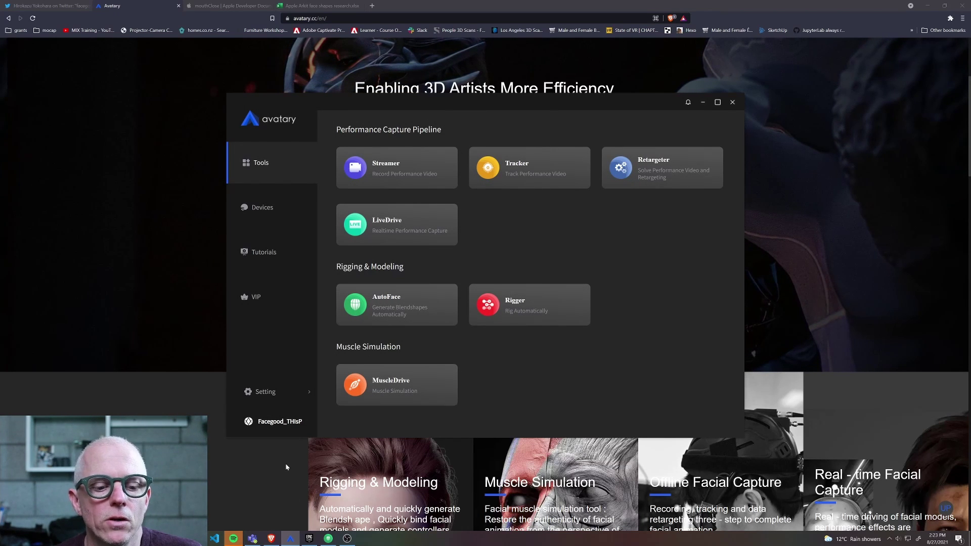
# Switch to Auto Face and open the HeadSkinOnly project for editing.
pyautogui.click(329, 541)
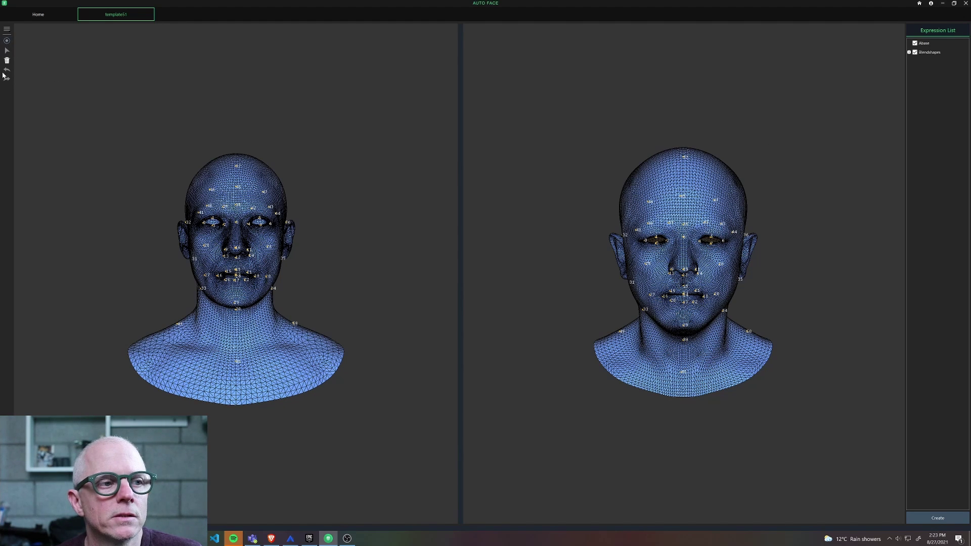
pyautogui.click(32, 17)
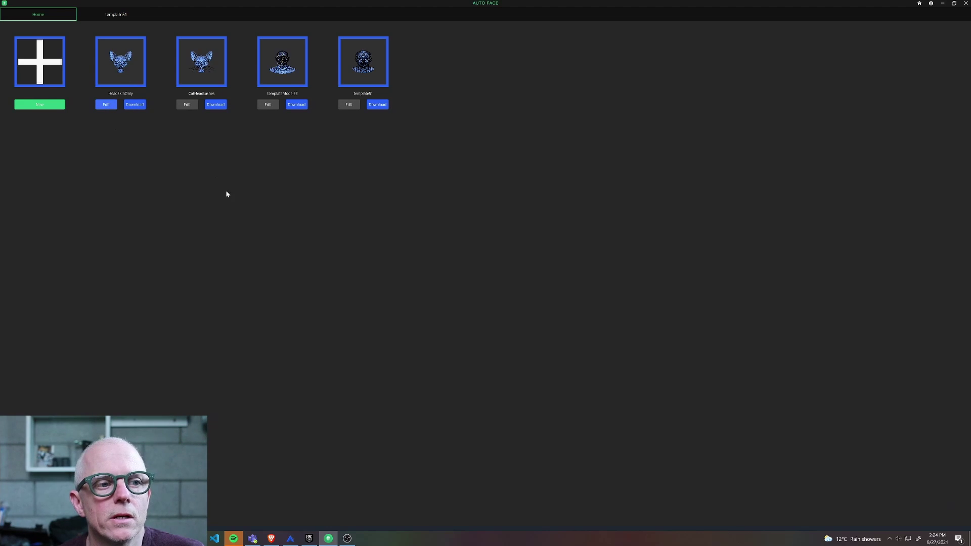
pyautogui.click(104, 104)
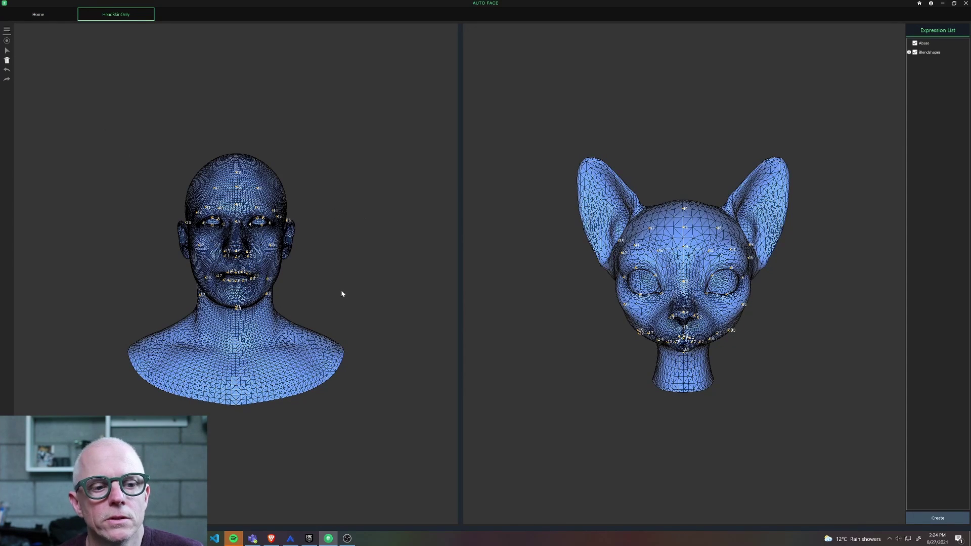
# Examine the numbered landmark points on the cat head and the human template head up close.
pyautogui.scroll(2, 588, 334)
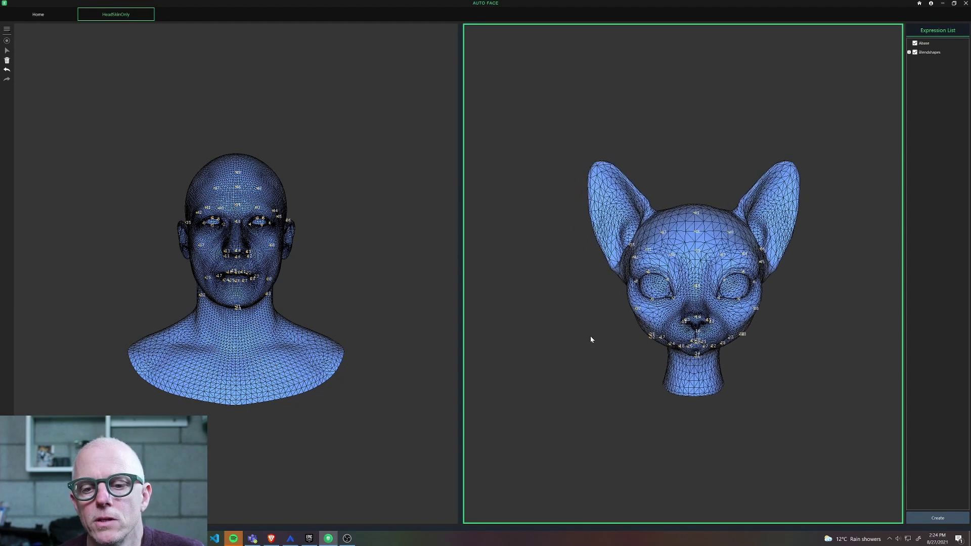
pyautogui.scroll(2, 590, 341)
pyautogui.moveTo(590, 341); pyautogui.dragTo(620, 375)
pyautogui.scroll(1, 266, 328)
pyautogui.scroll(3, 347, 321)
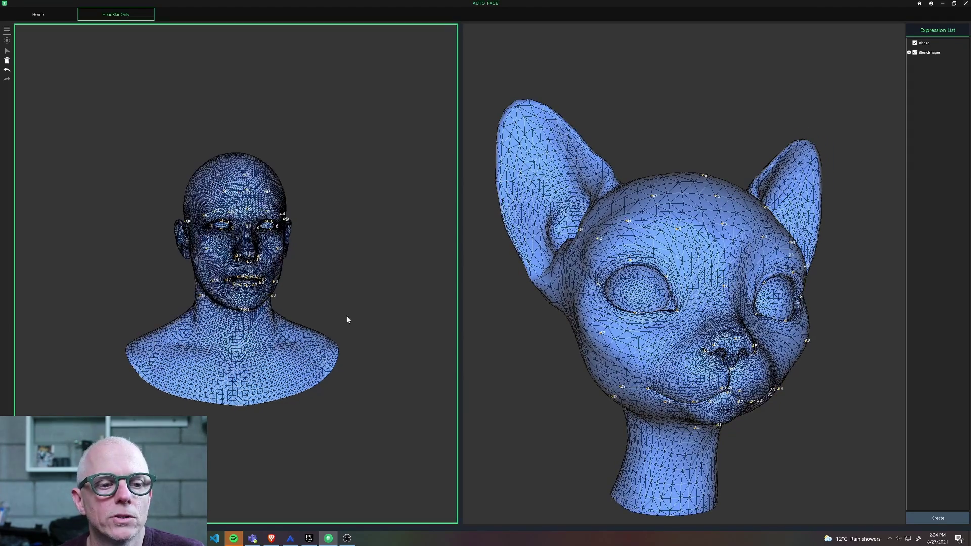
pyautogui.scroll(3, 319, 314)
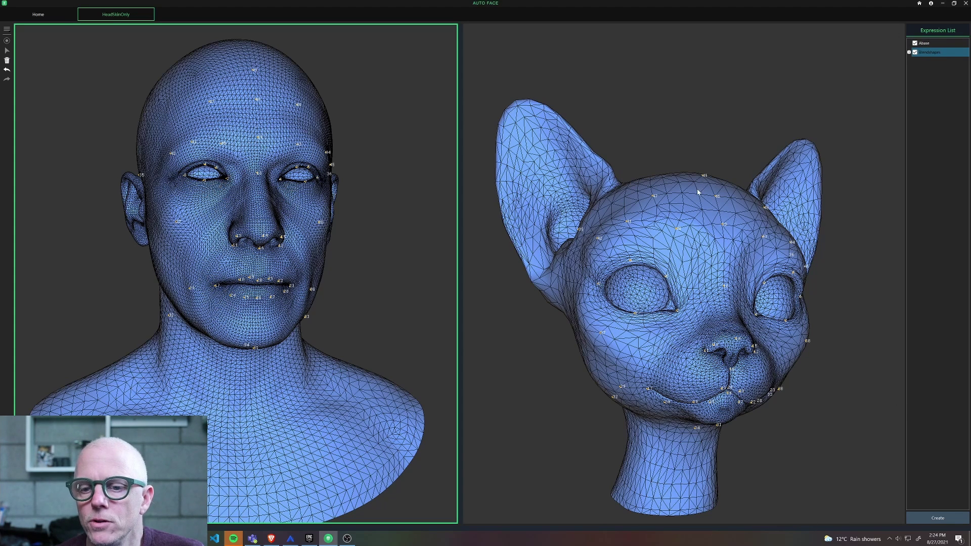
# Expand the Blendshapes group and preview browInnerUp, cheekPuff, cheekSquintRight, eyeBlinkRight and eyeLookInLeft on both heads.
pyautogui.doubleClick(929, 52)
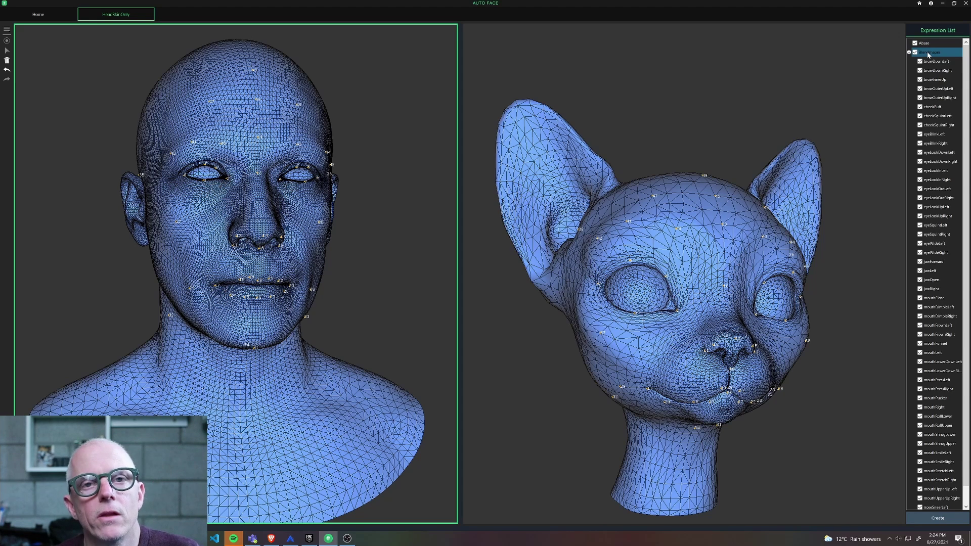
pyautogui.press('Up')
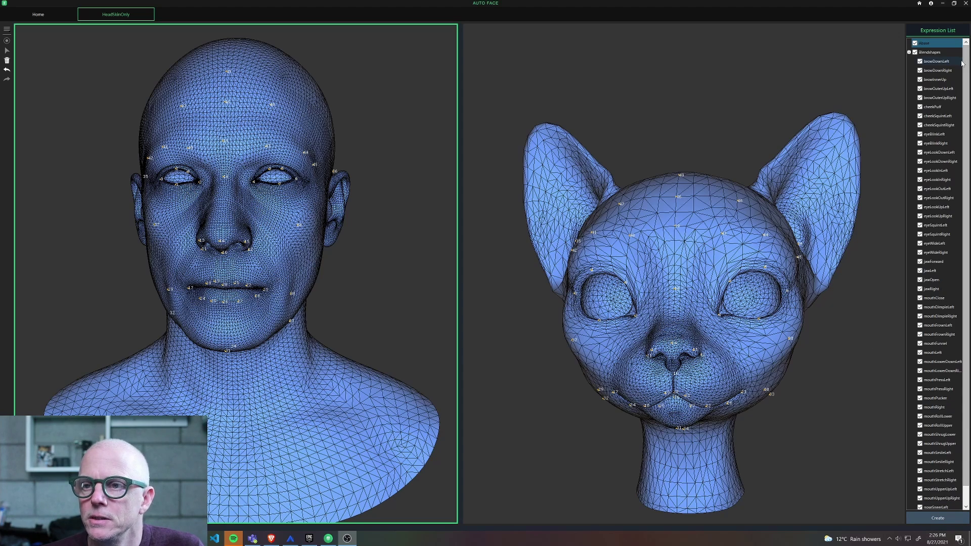
pyautogui.click(936, 79)
pyautogui.click(938, 107)
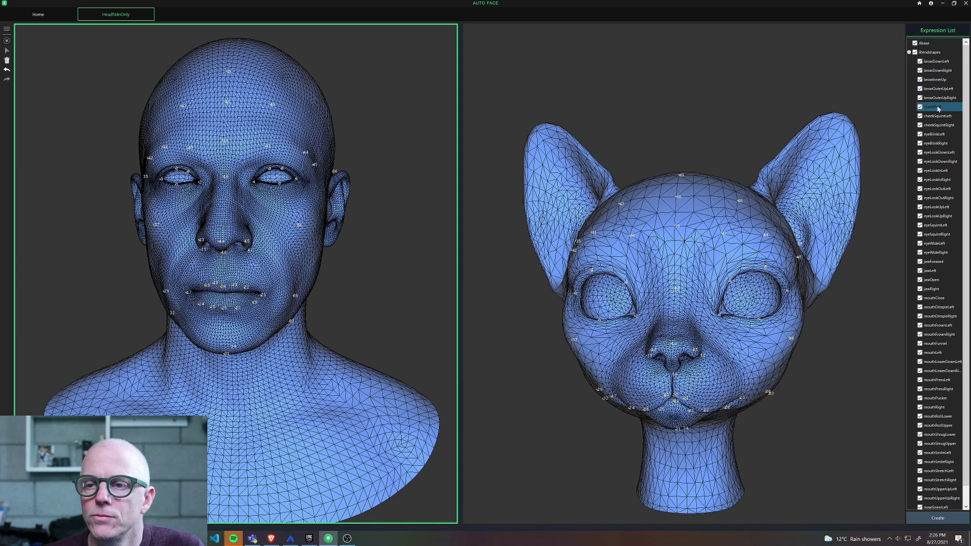
pyautogui.click(938, 125)
pyautogui.click(936, 143)
pyautogui.click(930, 172)
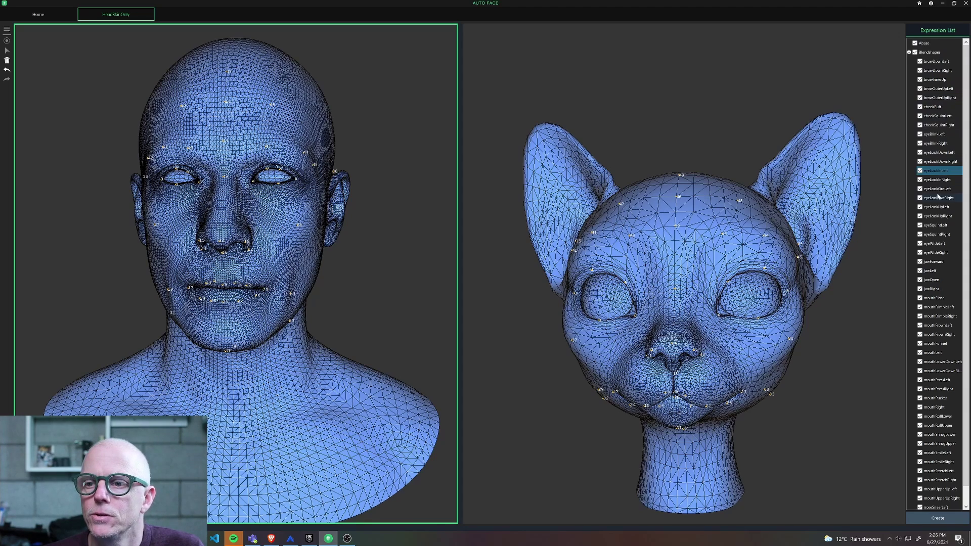
# Preview the eyeWideLeft, jawForward, mouthDimpleLeft, mouthFrownLeft, mouthLeft and mouthPressLeft expressions on both heads.
pyautogui.click(935, 243)
pyautogui.click(934, 261)
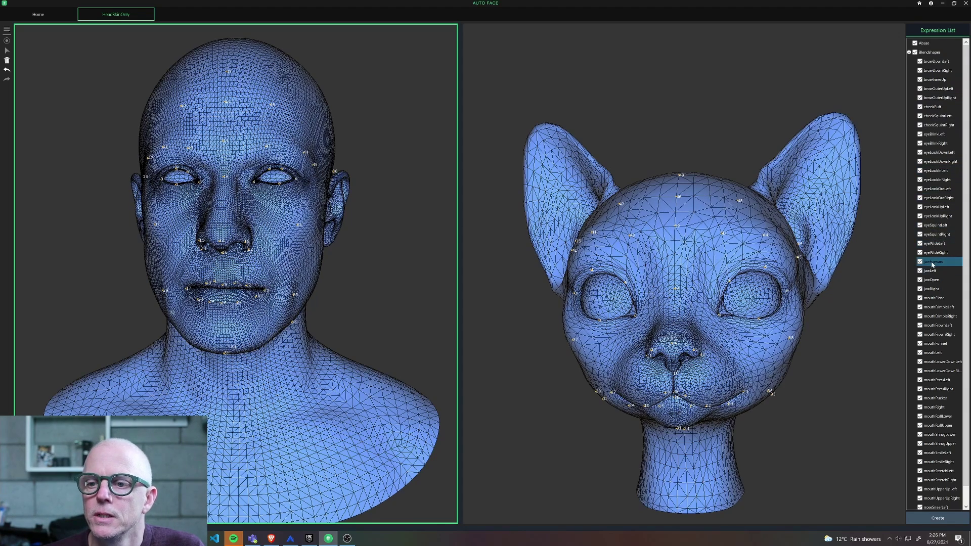
pyautogui.click(931, 307)
pyautogui.click(936, 325)
pyautogui.click(933, 352)
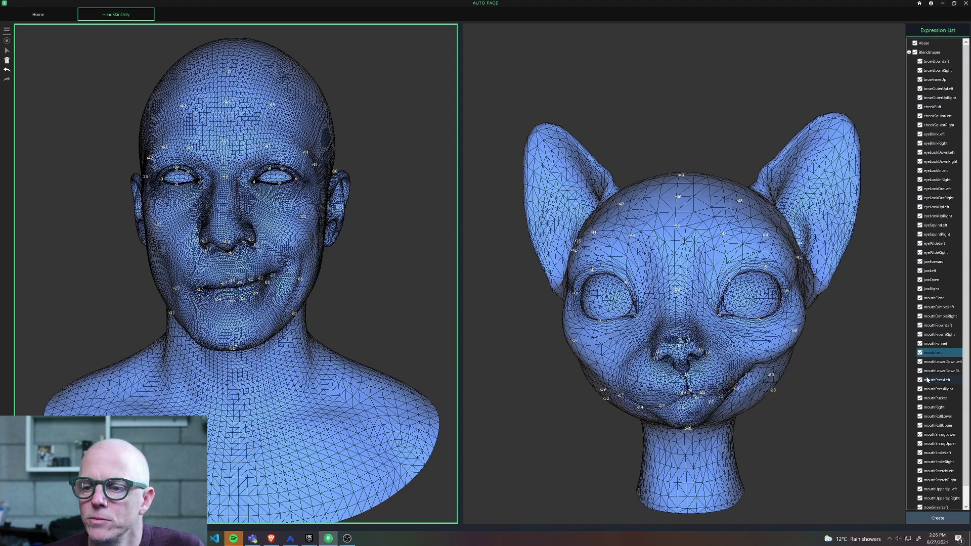
pyautogui.click(929, 380)
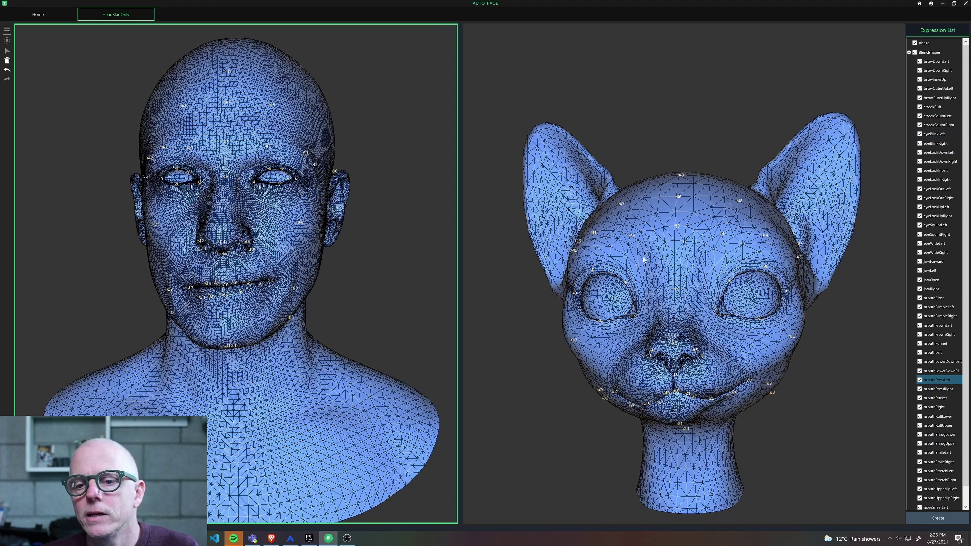
# Preview eyeBlinkLeft and eyeBlinkRight, and inspect how the cat's right eyelid closes from other angles.
pyautogui.click(944, 135)
pyautogui.click(944, 144)
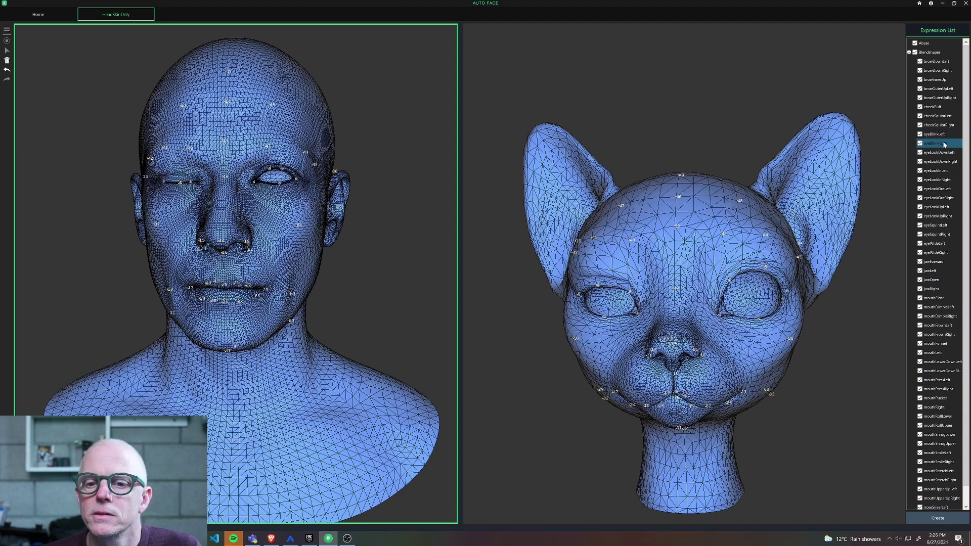
pyautogui.moveTo(576, 246); pyautogui.dragTo(645, 348)
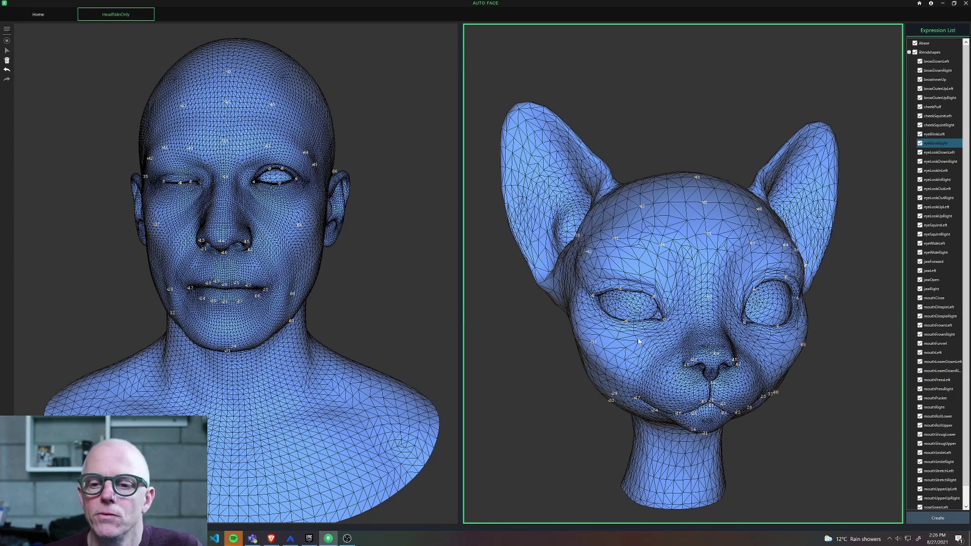
pyautogui.moveTo(780, 387); pyautogui.dragTo(751, 373)
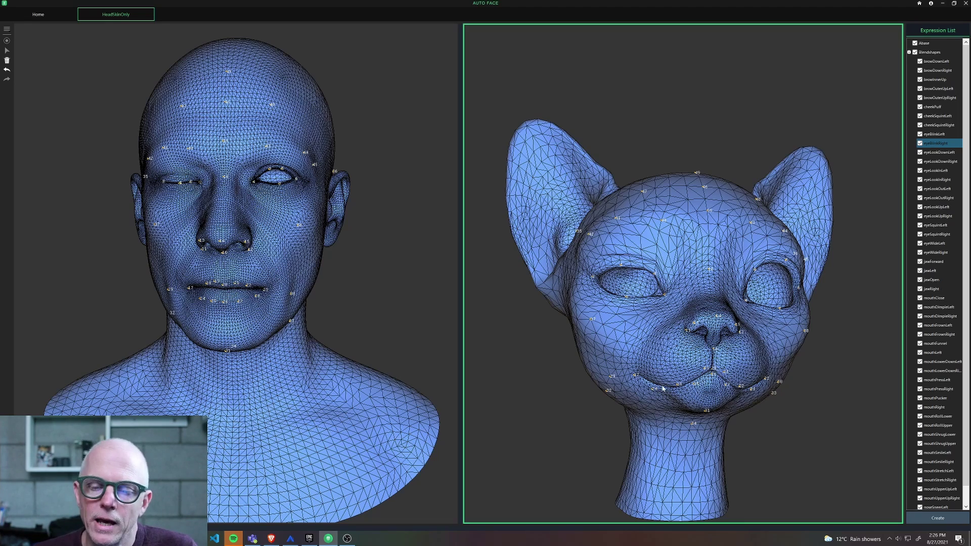
# Preview mouthFunnel, mouthPucker, mouthRight, mouthRollLower and mouthRollUpper, checking the cat's lips from the front and side.
pyautogui.click(936, 344)
pyautogui.moveTo(806, 368); pyautogui.dragTo(809, 392, button='middle')
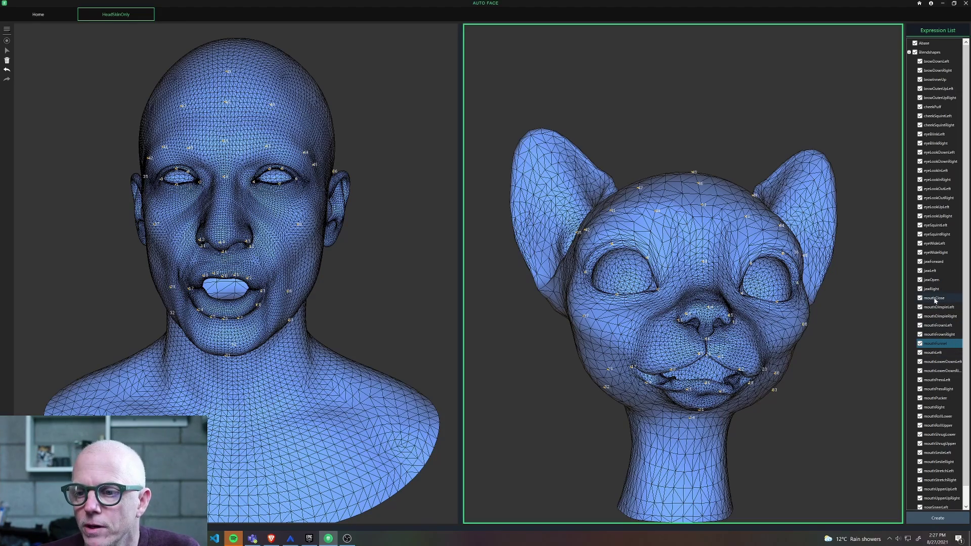
pyautogui.click(937, 402)
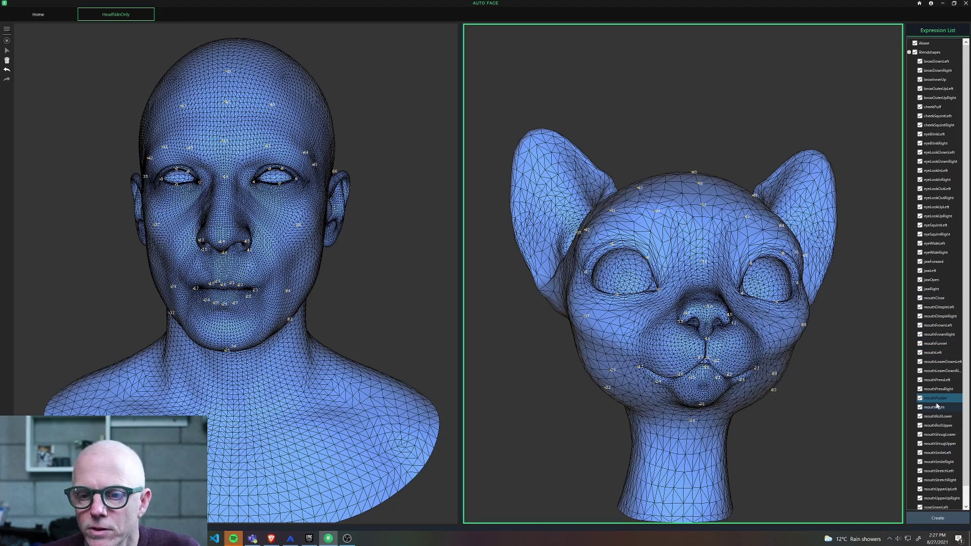
pyautogui.moveTo(891, 422)
pyautogui.mouseDown()
pyautogui.moveTo(860, 424)
pyautogui.moveTo(888, 426)
pyautogui.mouseUp()
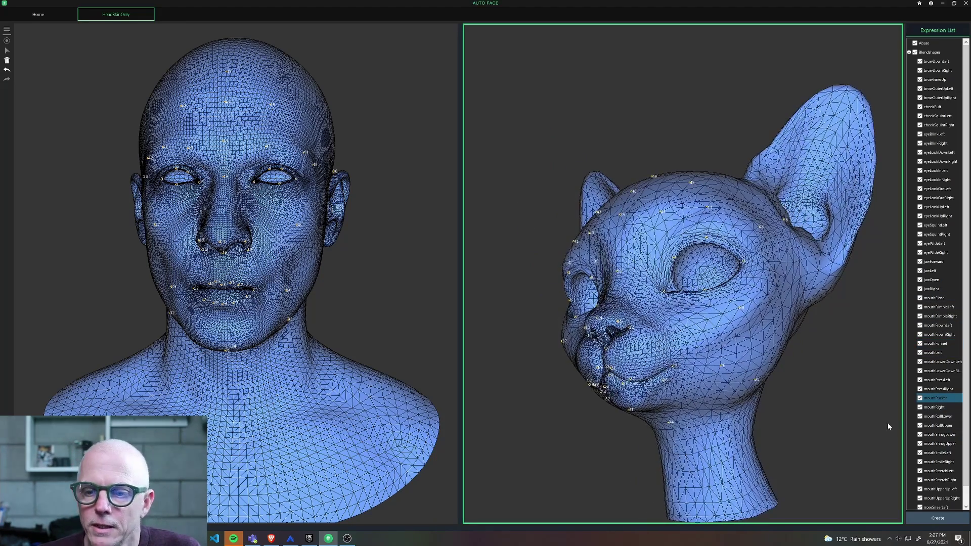
pyautogui.click(937, 409)
pyautogui.click(938, 417)
pyautogui.click(940, 425)
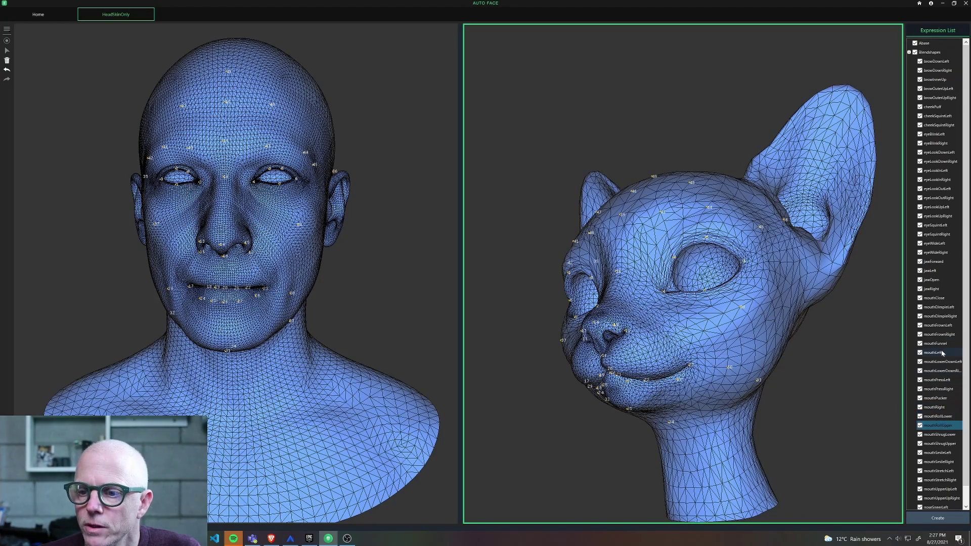
# Preview the mouthClose expression and examine the lips of both heads from a three-quarter view.
pyautogui.click(943, 300)
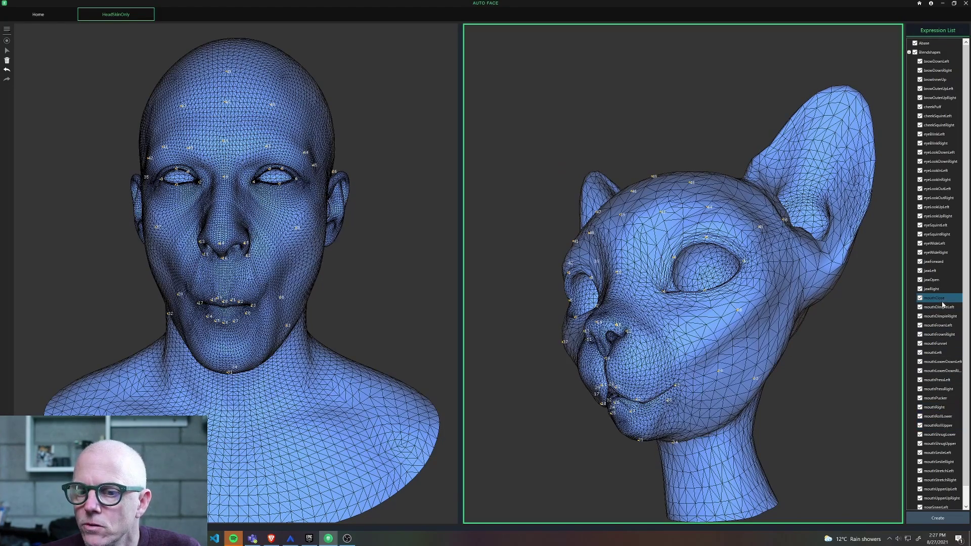
pyautogui.moveTo(255, 328); pyautogui.dragTo(319, 312)
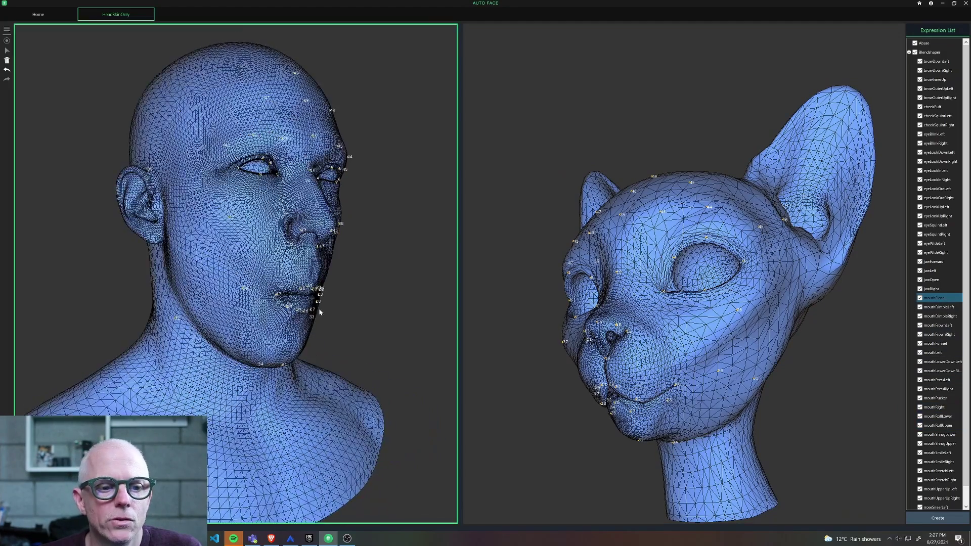
pyautogui.moveTo(592, 375); pyautogui.dragTo(767, 388)
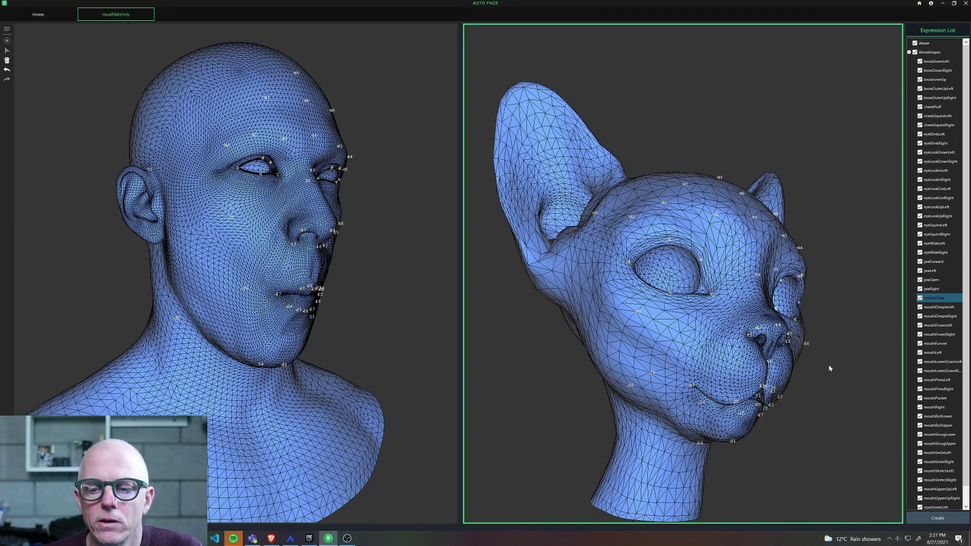
pyautogui.moveTo(831, 397)
pyautogui.mouseDown()
pyautogui.moveTo(815, 403)
pyautogui.moveTo(835, 385)
pyautogui.mouseUp()
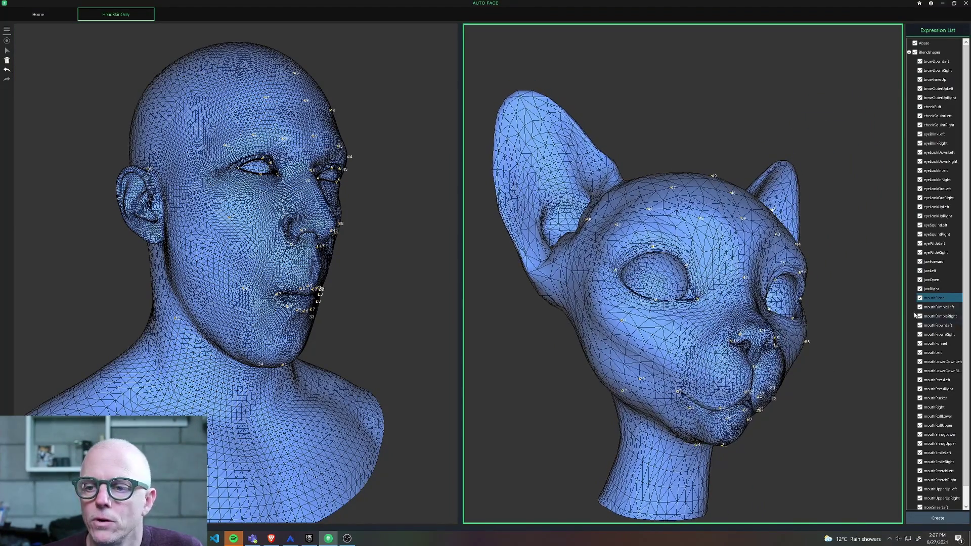
# Preview the jawOpen expression and compare it with mouthClose on both heads.
pyautogui.click(939, 282)
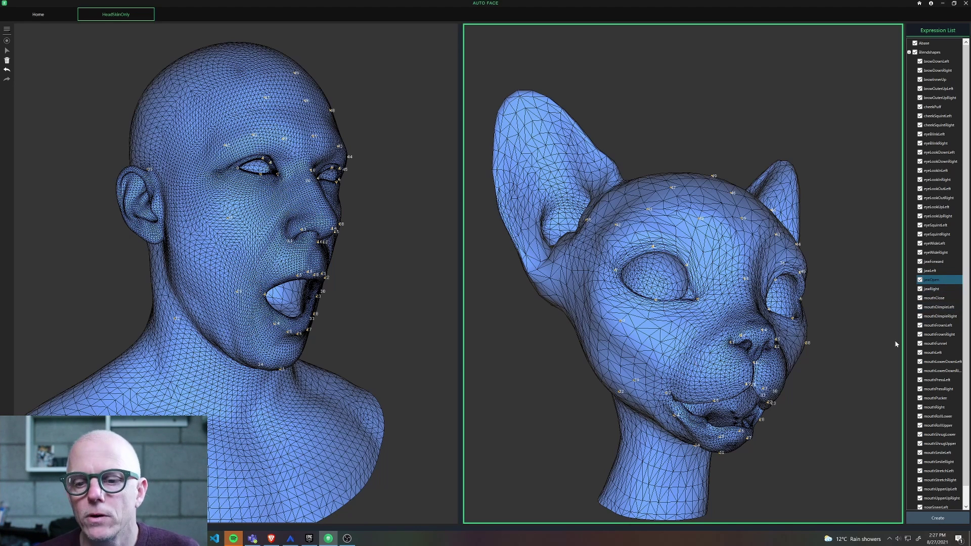
pyautogui.press('Down')
pyautogui.press('Down')
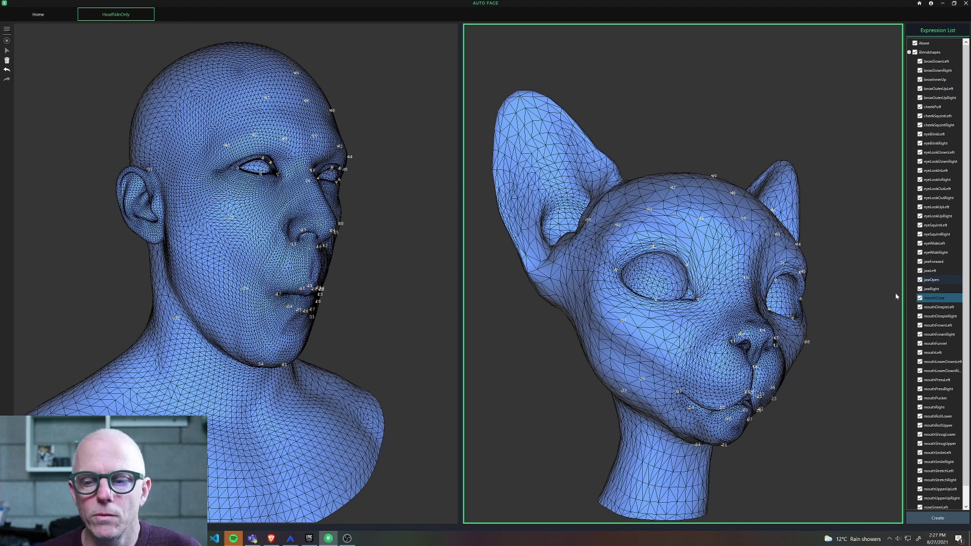
# Switch to the browser, read Apple's mouthClose documentation with its jawOpen comparison figure, and return to Auto Face.
pyautogui.click(270, 538)
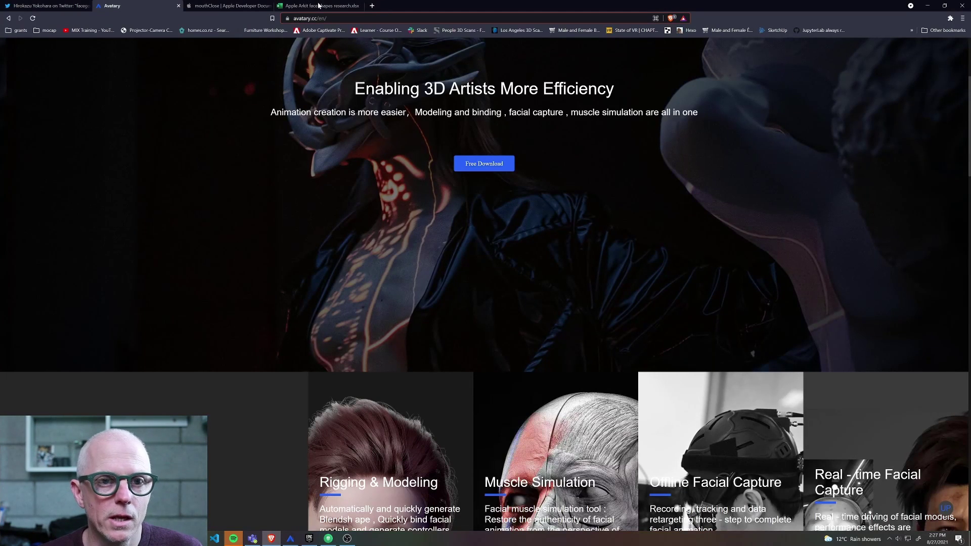
pyautogui.click(227, 6)
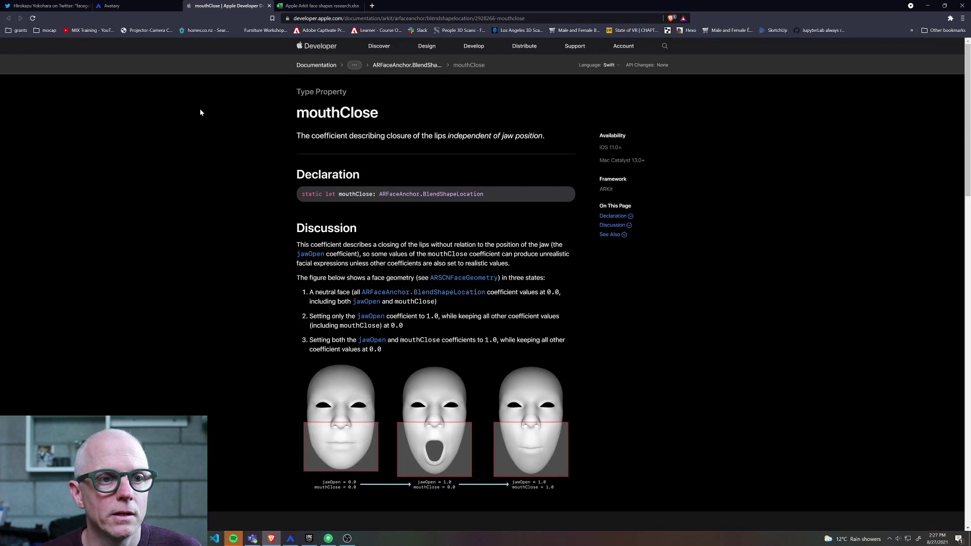
pyautogui.scroll(-3, 377, 304)
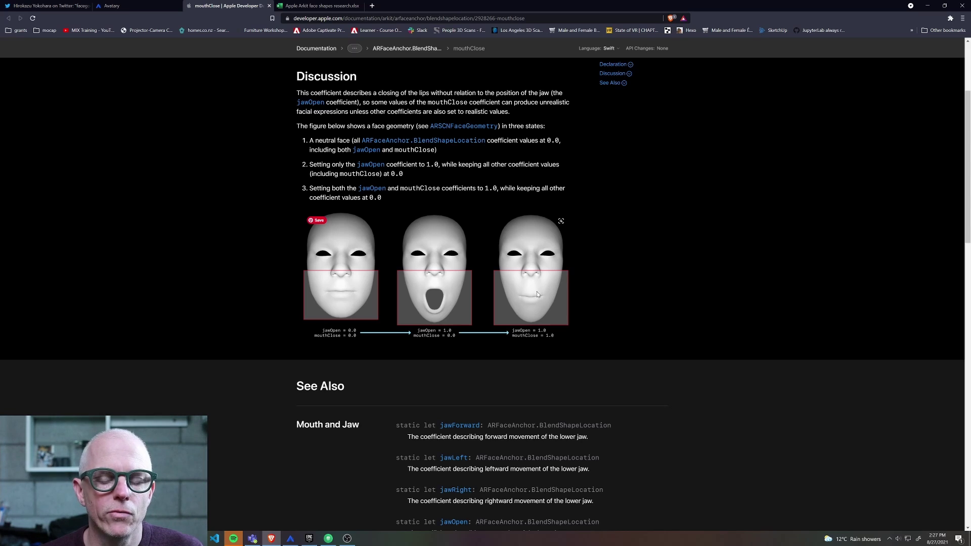
pyautogui.click(929, 8)
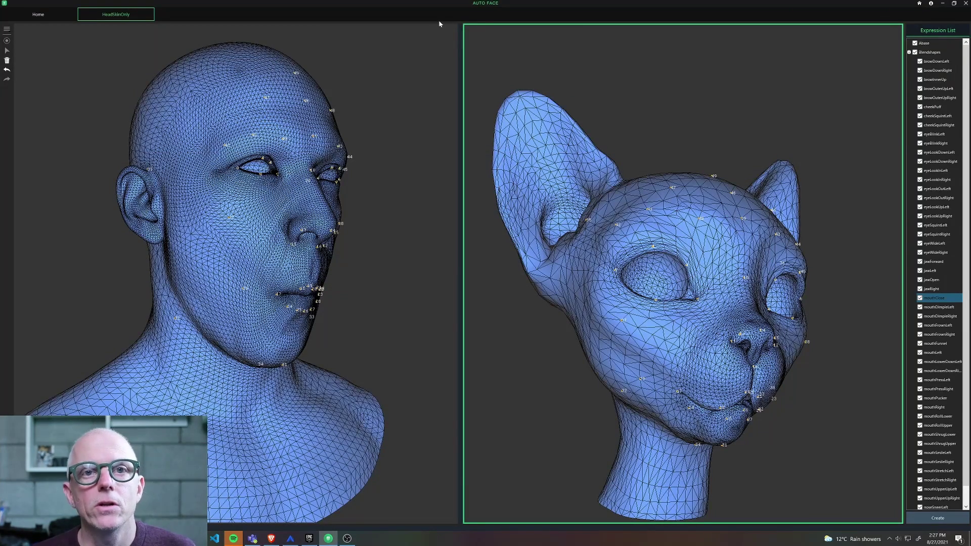